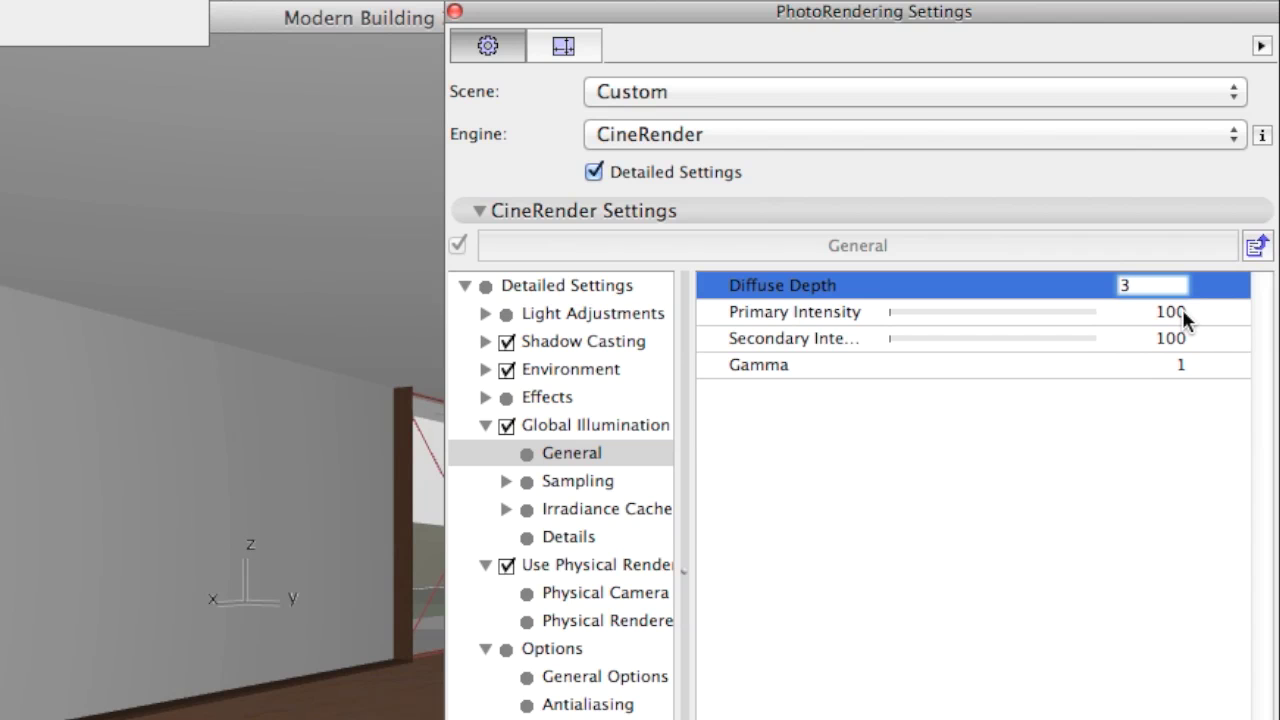
# - Set global illumination Primary Intensity and Secondary Intensity both to 300
pyautogui.click(1182, 309)
pyautogui.write('300')
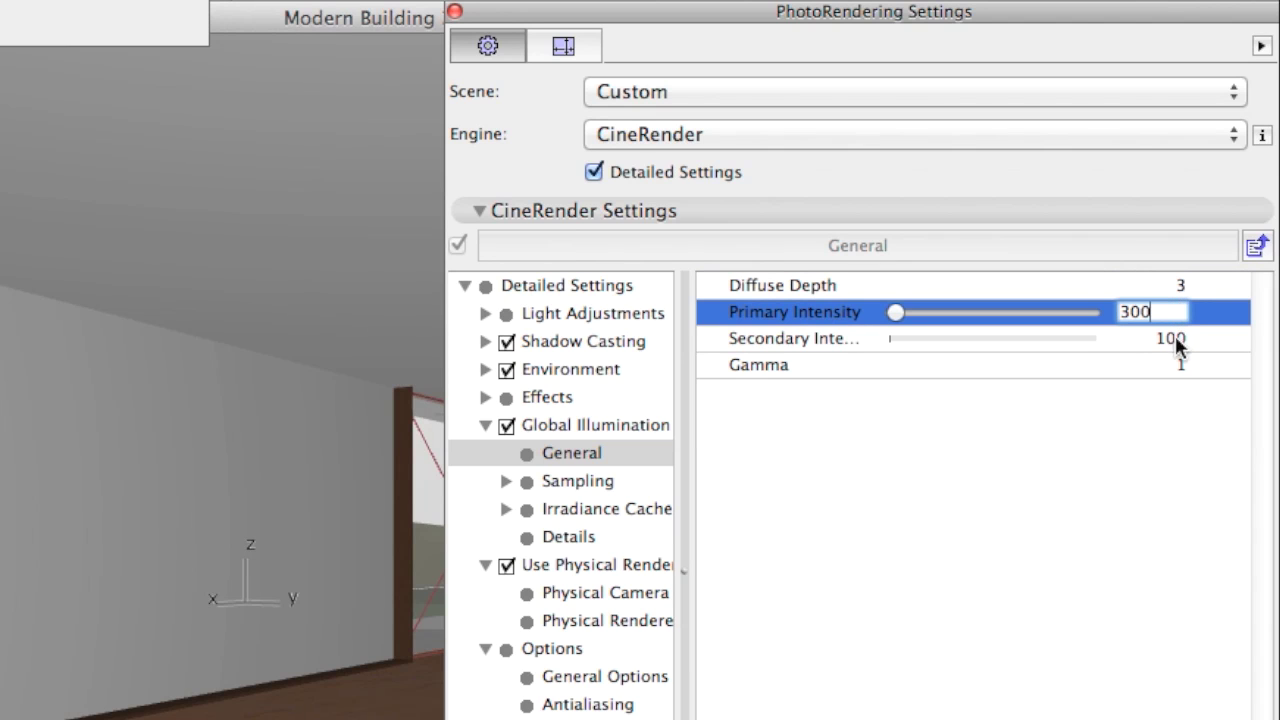
pyautogui.click(1180, 337)
pyautogui.write('300')
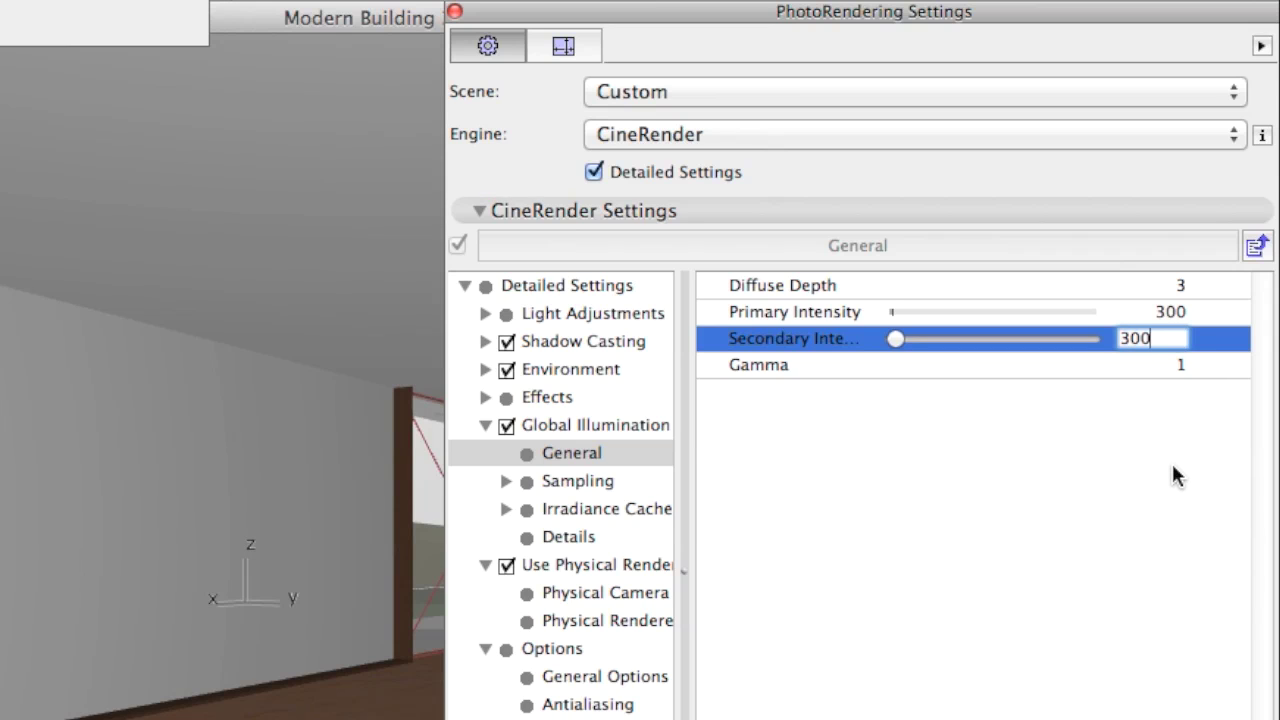
pyautogui.press('Return')
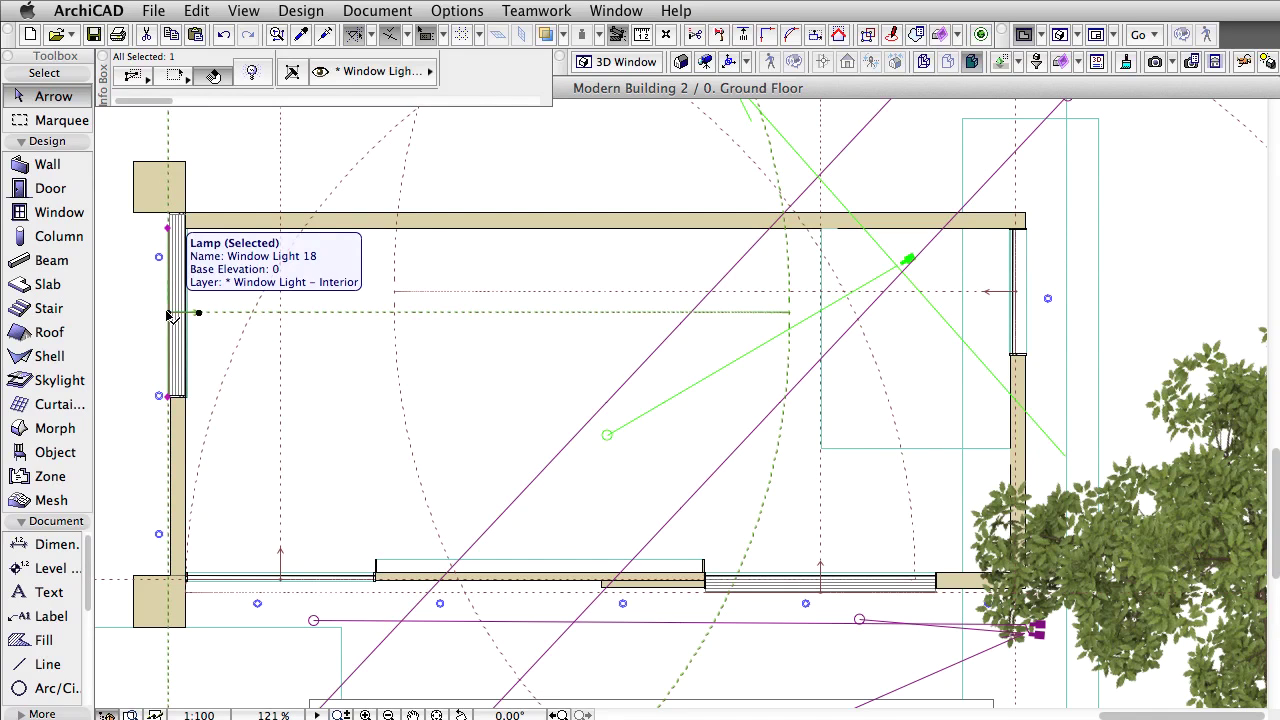
# - Check the window lamps, then select the lower-left window's lamp and open its settings
pyautogui.click(283, 587)
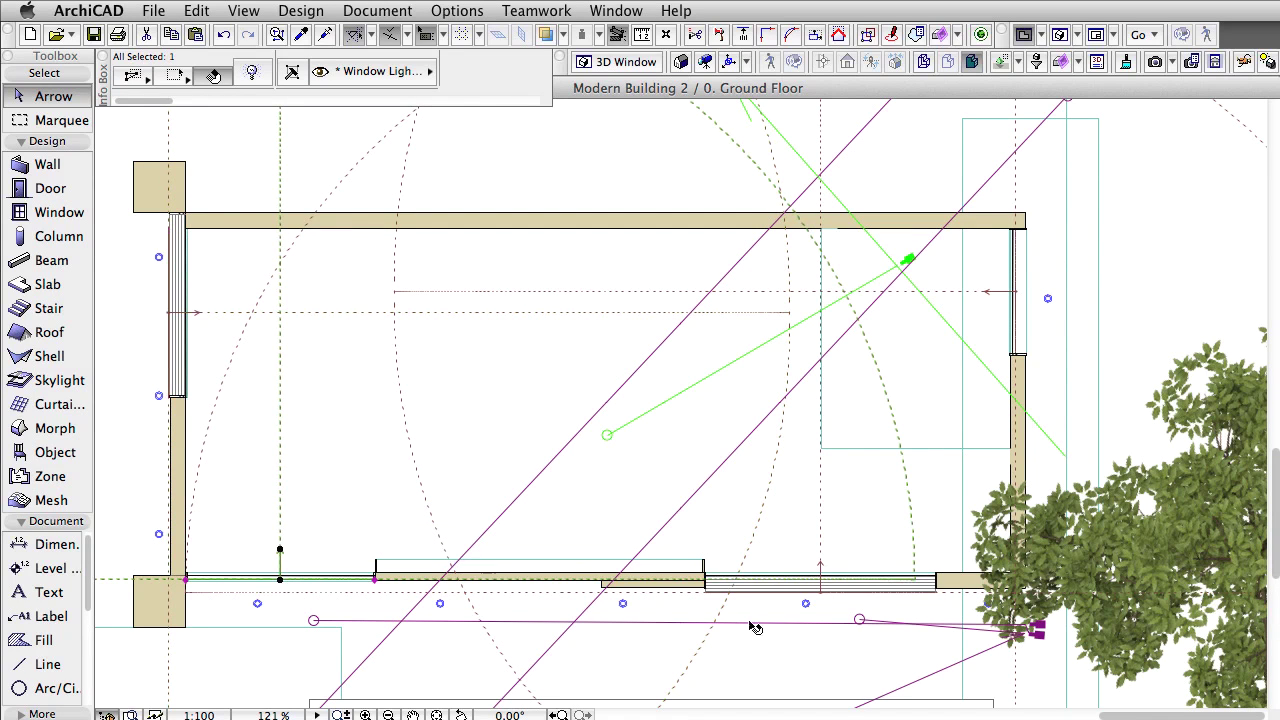
pyautogui.click(824, 596)
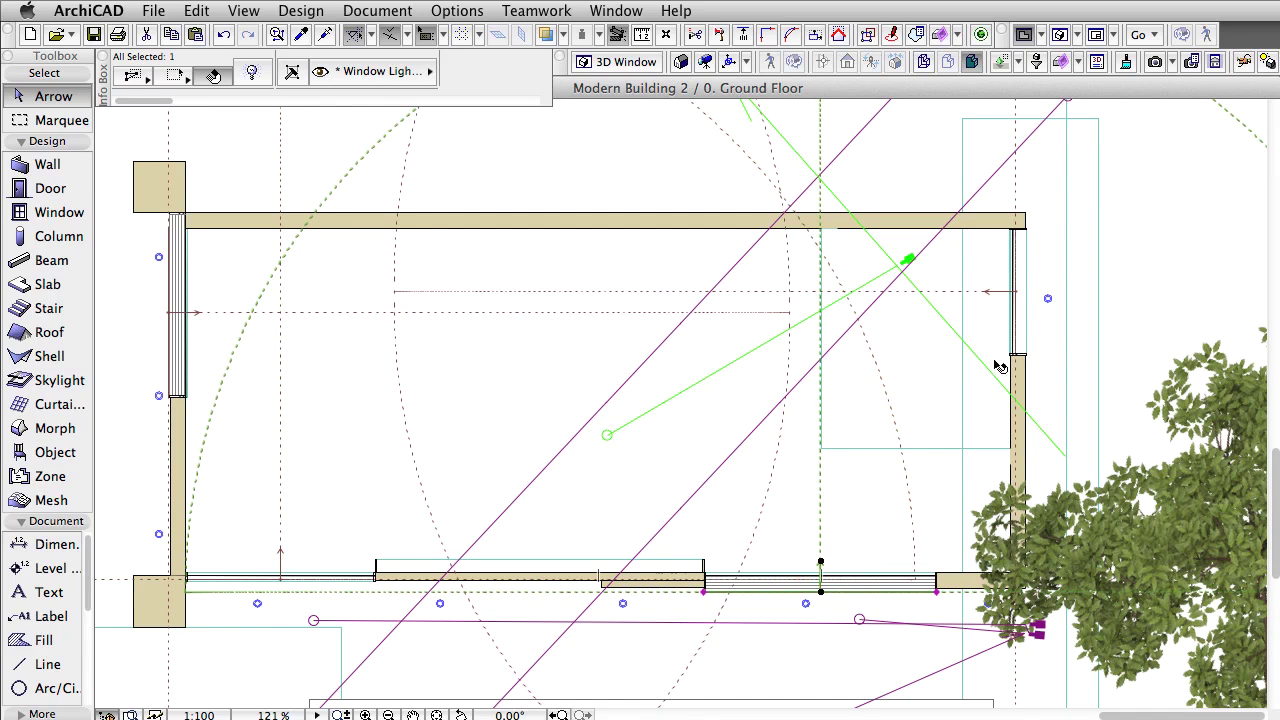
pyautogui.click(1018, 297)
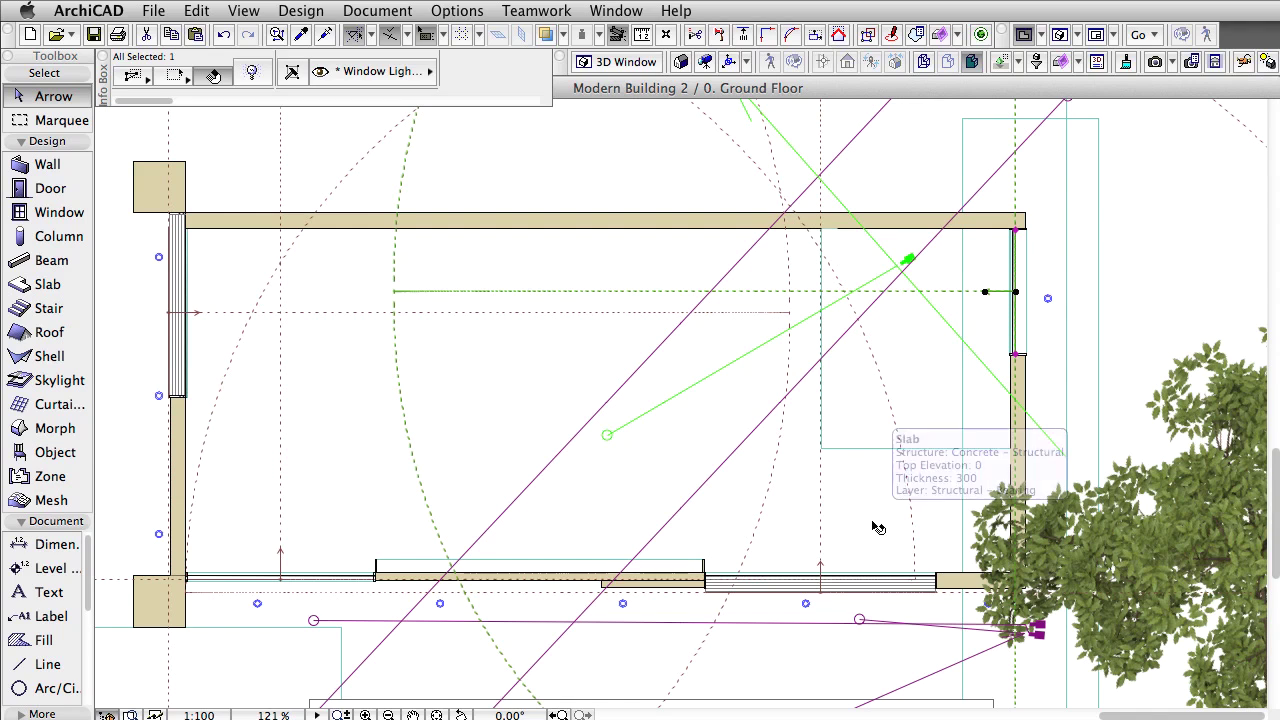
pyautogui.scroll(5, 637, 570)
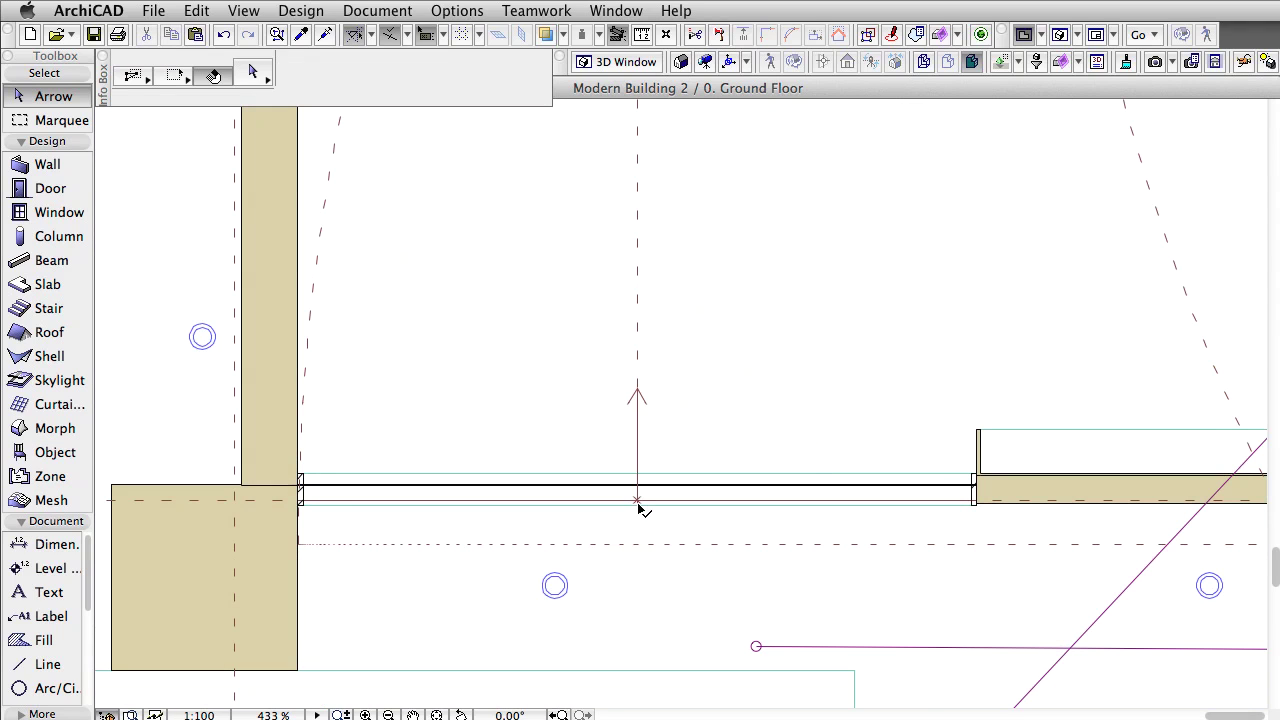
pyautogui.click(638, 501)
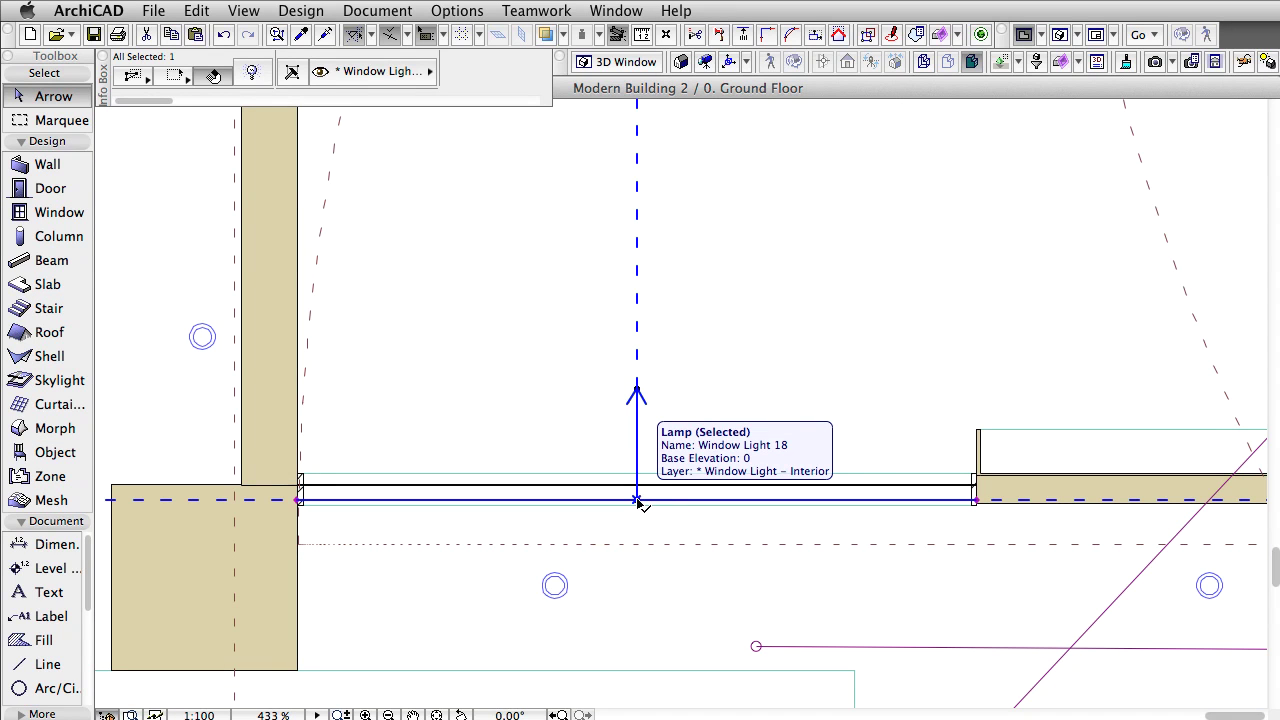
pyautogui.click(262, 74)
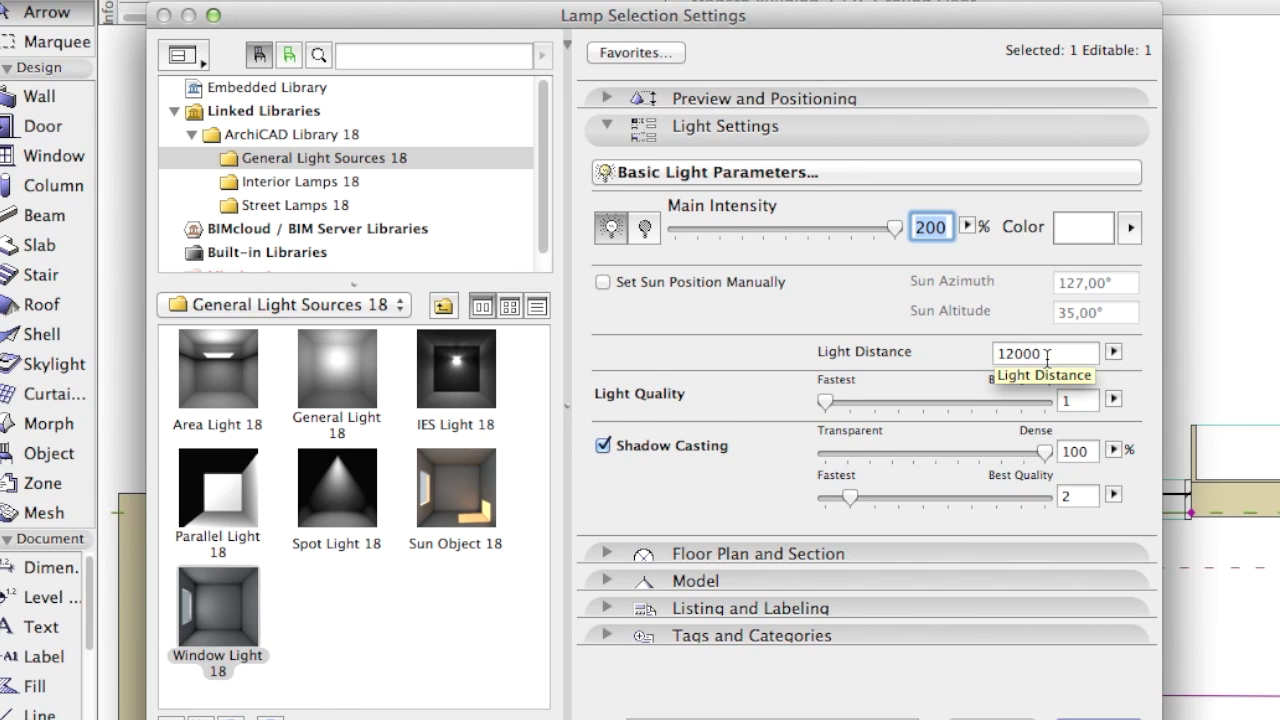
# - Highlight the lamp's Light Distance value of 12000
pyautogui.moveTo(1047, 358); pyautogui.dragTo(969, 345)
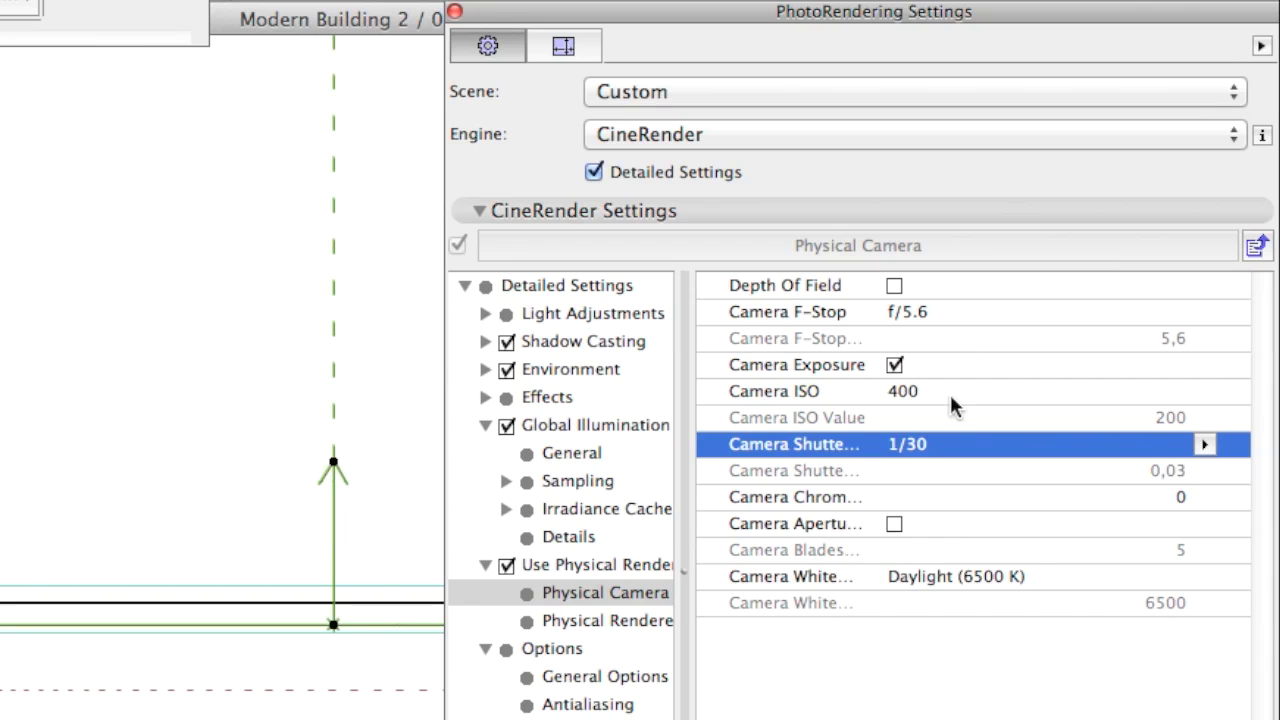
# - Review the physical camera's available shutter speed, ISO and f-stop values
pyautogui.click(937, 440)
pyautogui.click(933, 388)
pyautogui.click(933, 390)
pyautogui.click(934, 384)
pyautogui.click(937, 310)
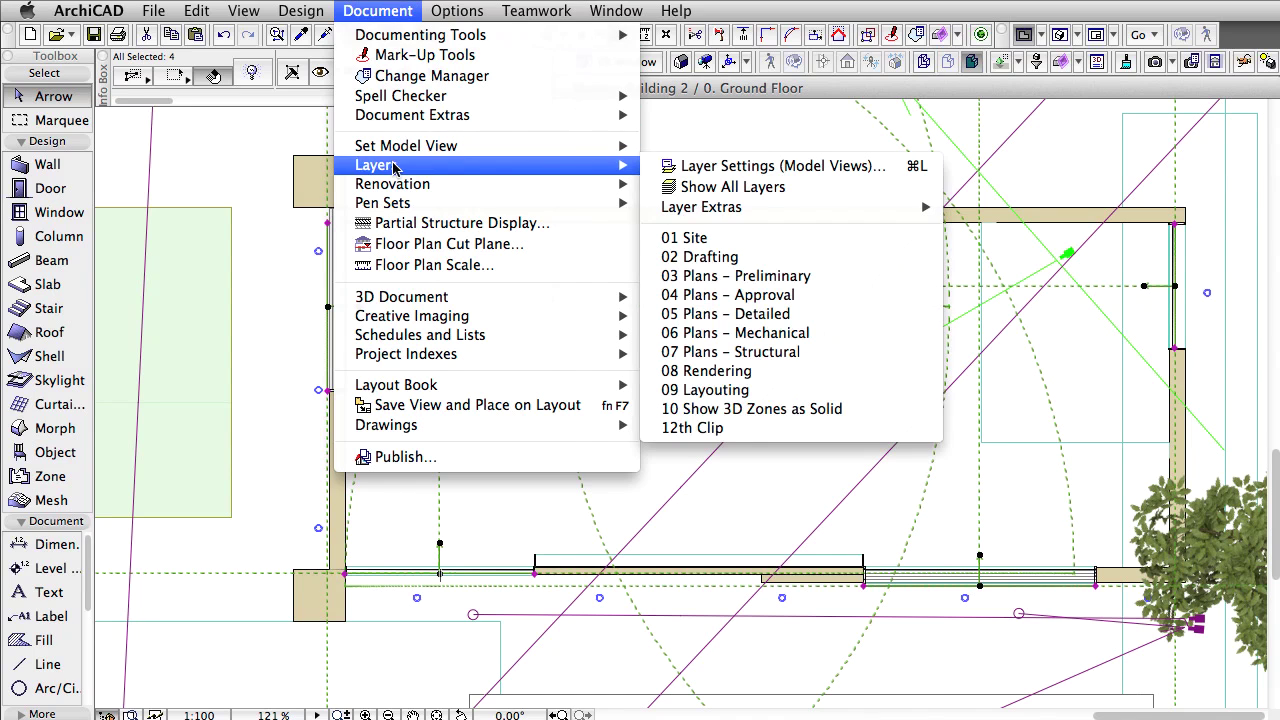
# - In Layer Settings, hide Window Light – for Interior Render and show Window Light – for Outdoor Render
pyautogui.click(679, 165)
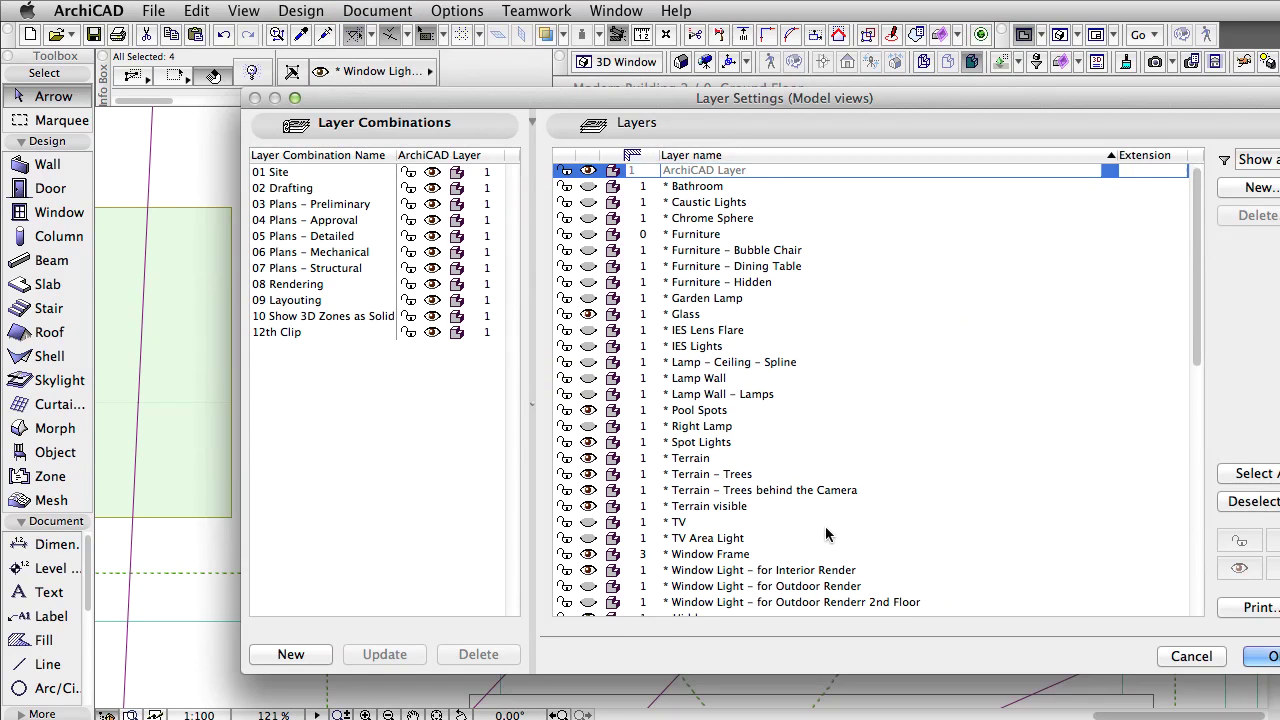
pyautogui.scroll(-5, 826, 535)
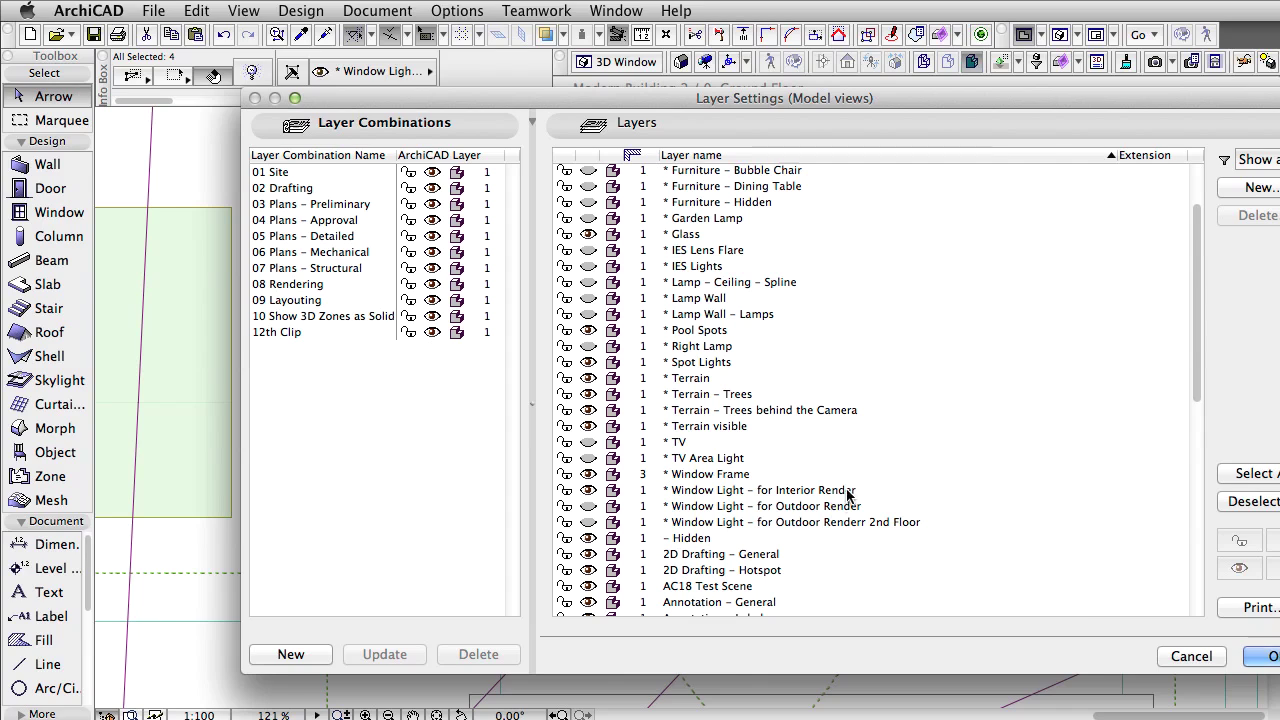
pyautogui.click(848, 494)
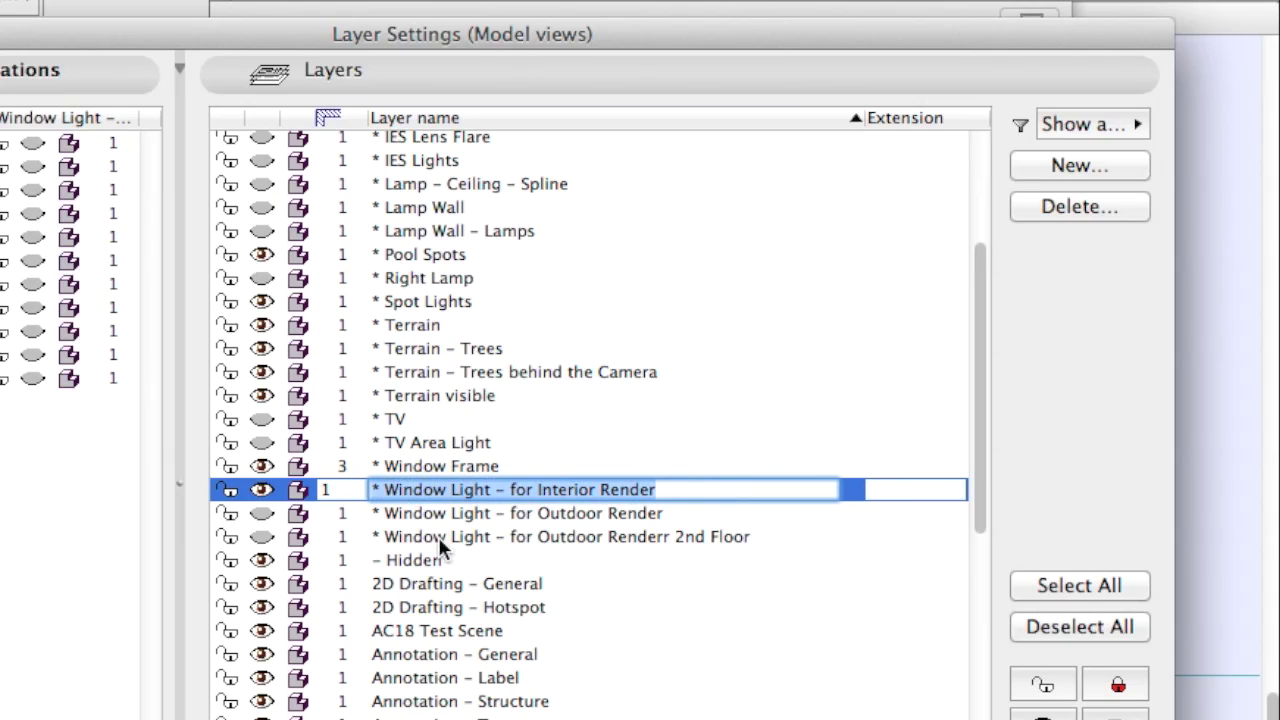
pyautogui.click(261, 489)
pyautogui.click(261, 513)
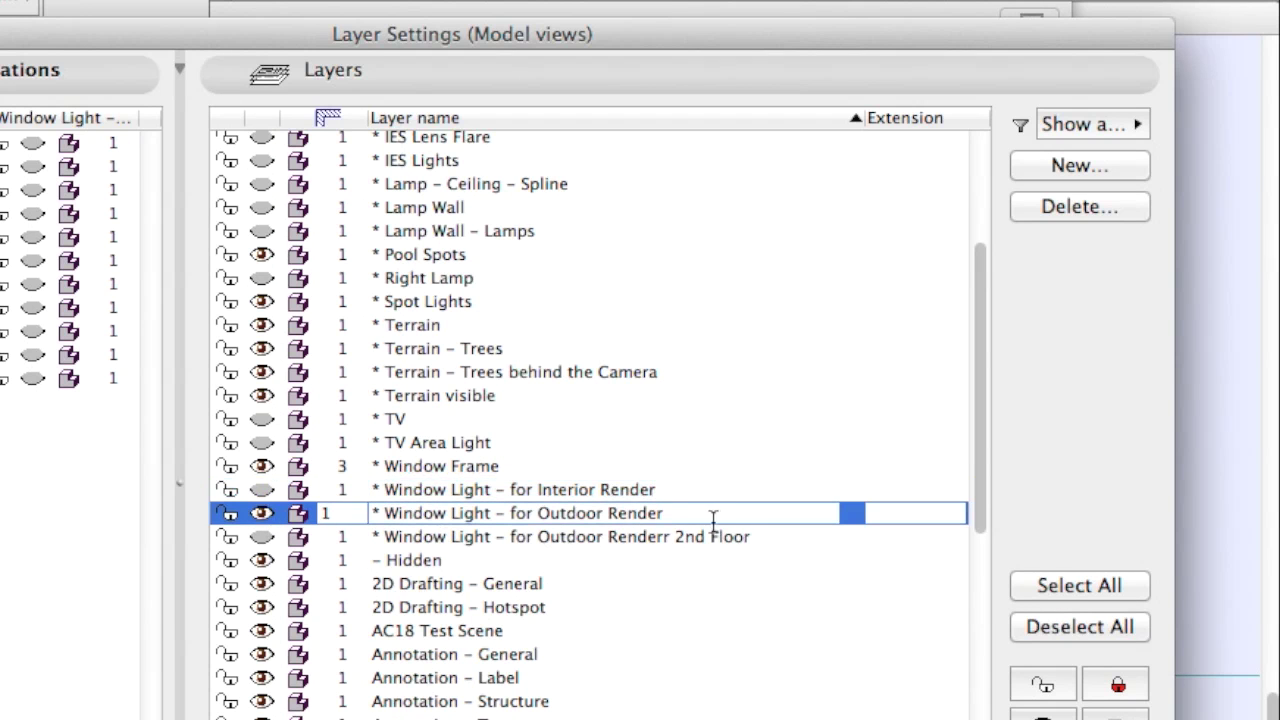
pyautogui.moveTo(714, 515); pyautogui.dragTo(400, 507)
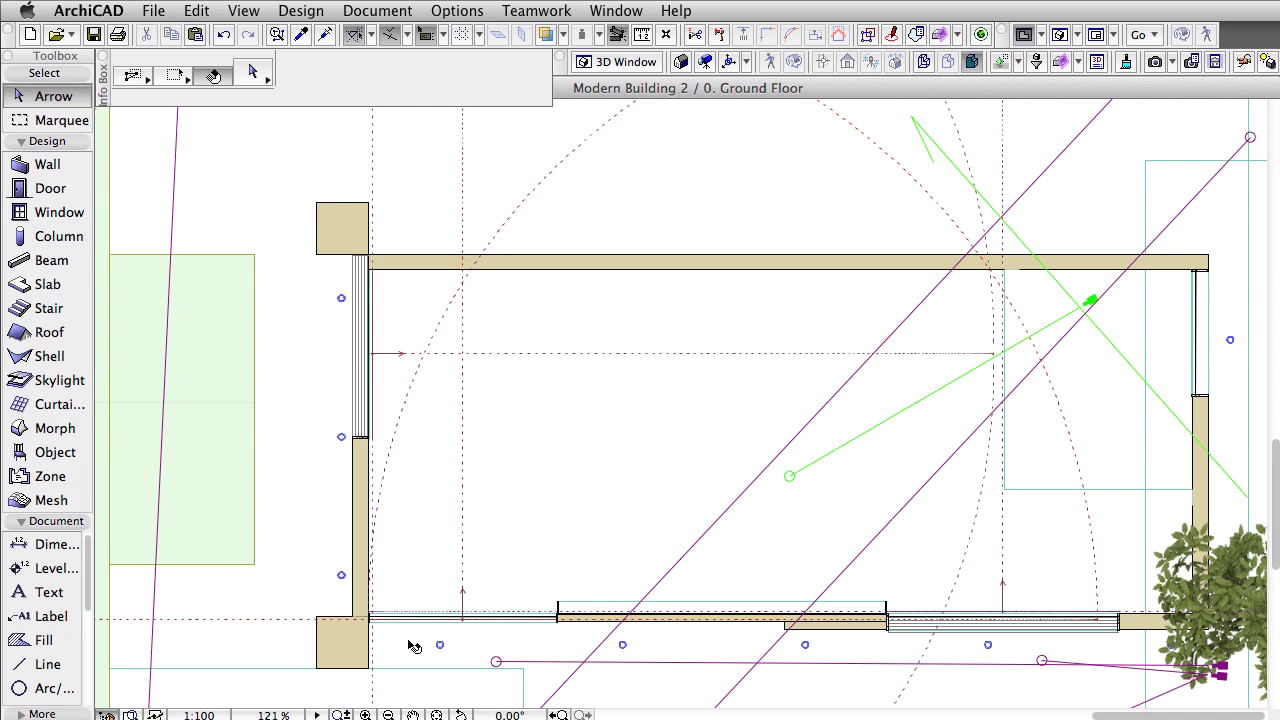
# - Select the lower-left window lamp and nudge it slightly upward
pyautogui.scroll(5, 410, 645)
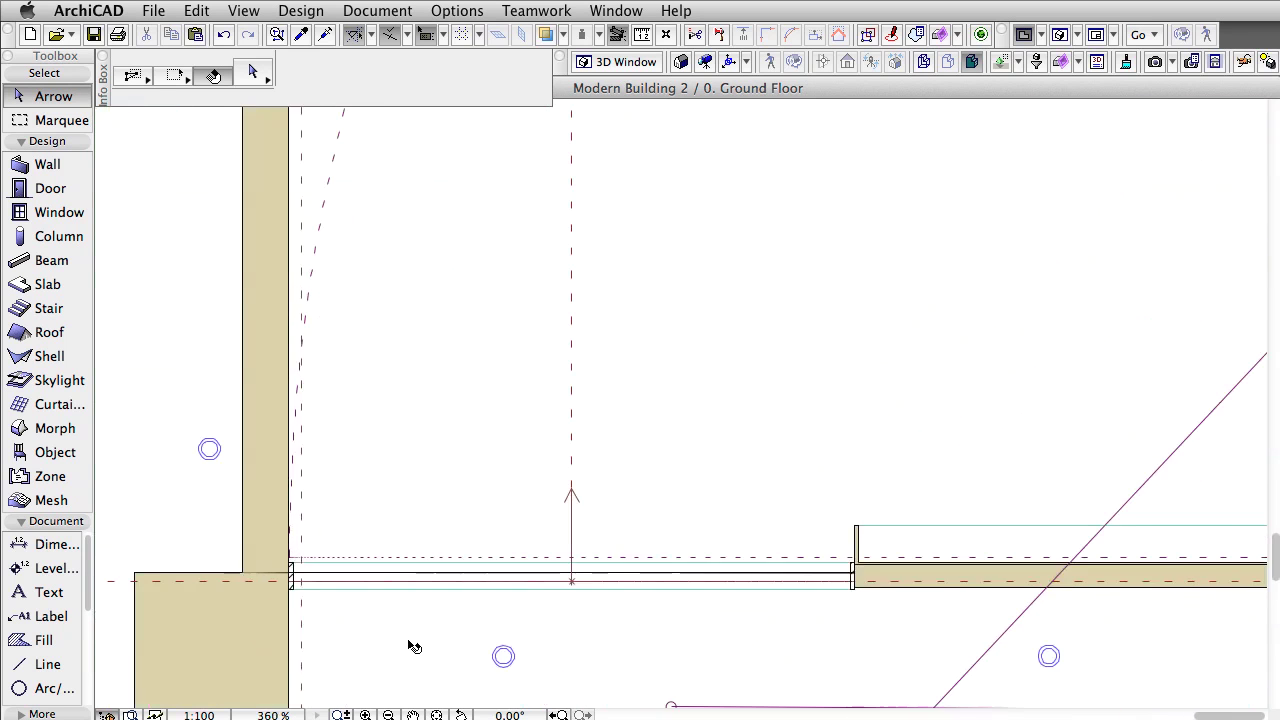
pyautogui.click(643, 557)
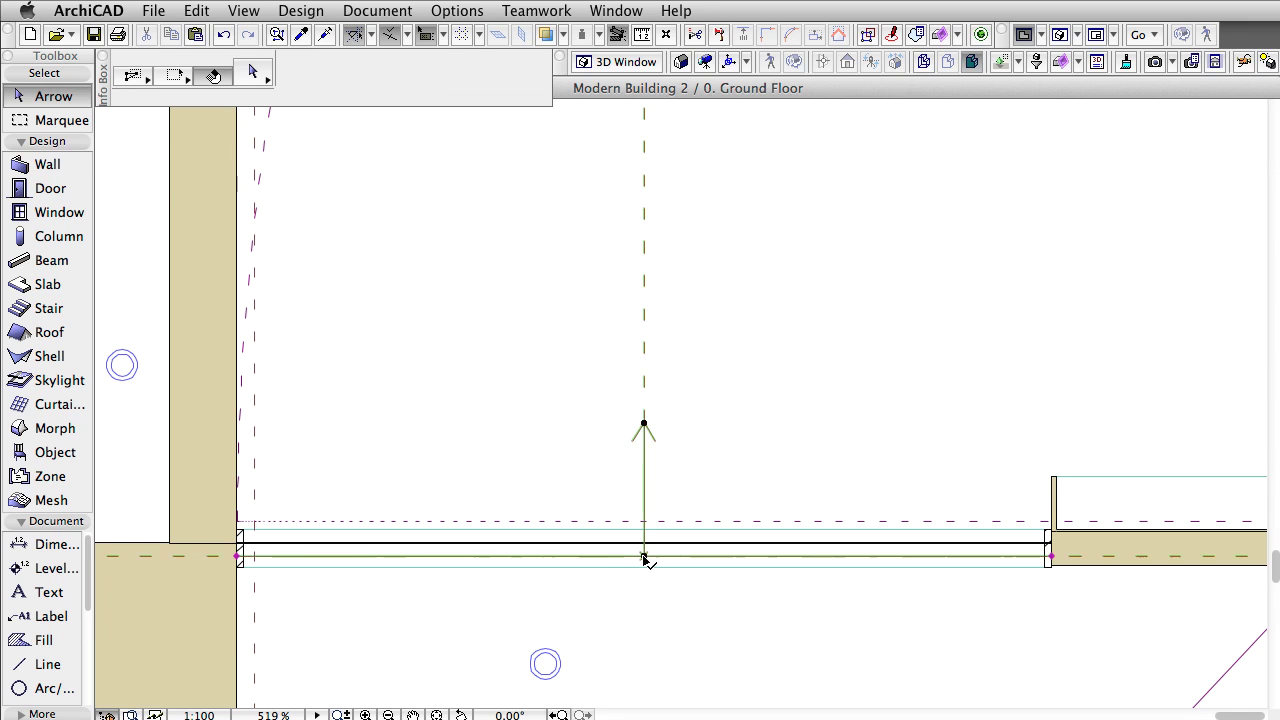
pyautogui.moveTo(643, 557); pyautogui.dragTo(643, 537)
# - Set that lamp's Main Intensity to 50% in Lamp Selection Settings
pyautogui.rightClick(644, 532)
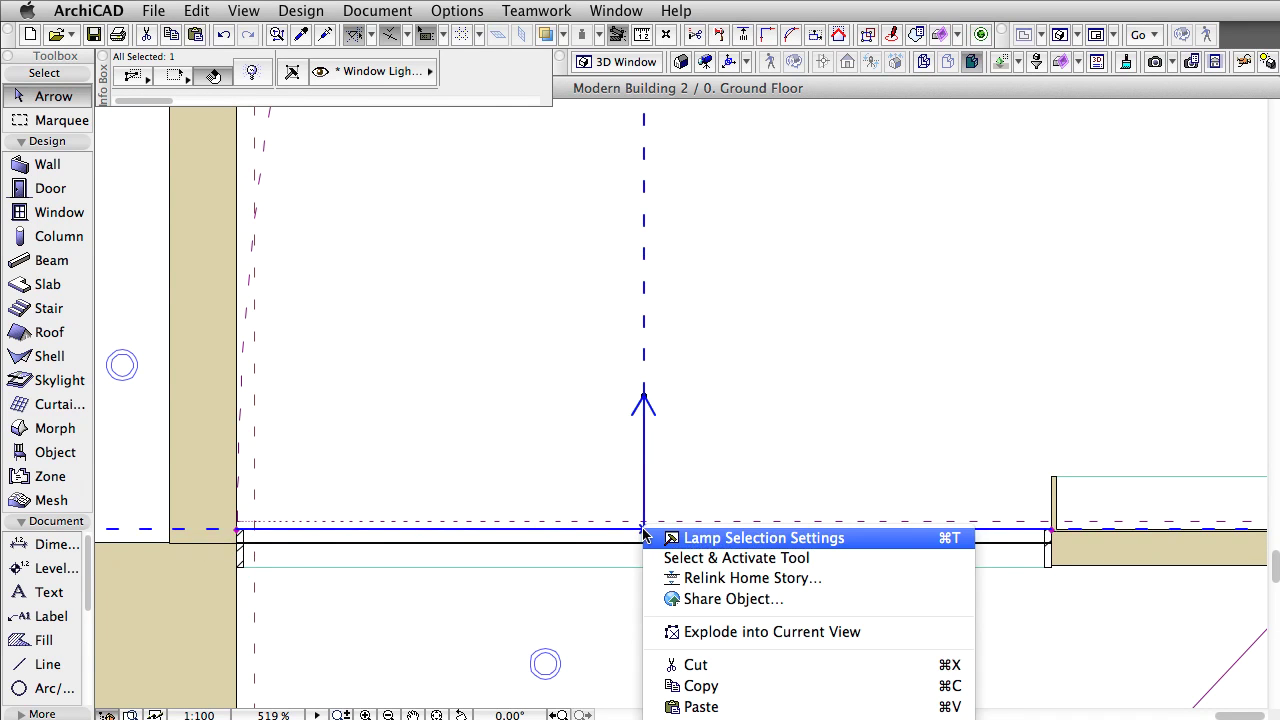
pyautogui.click(667, 539)
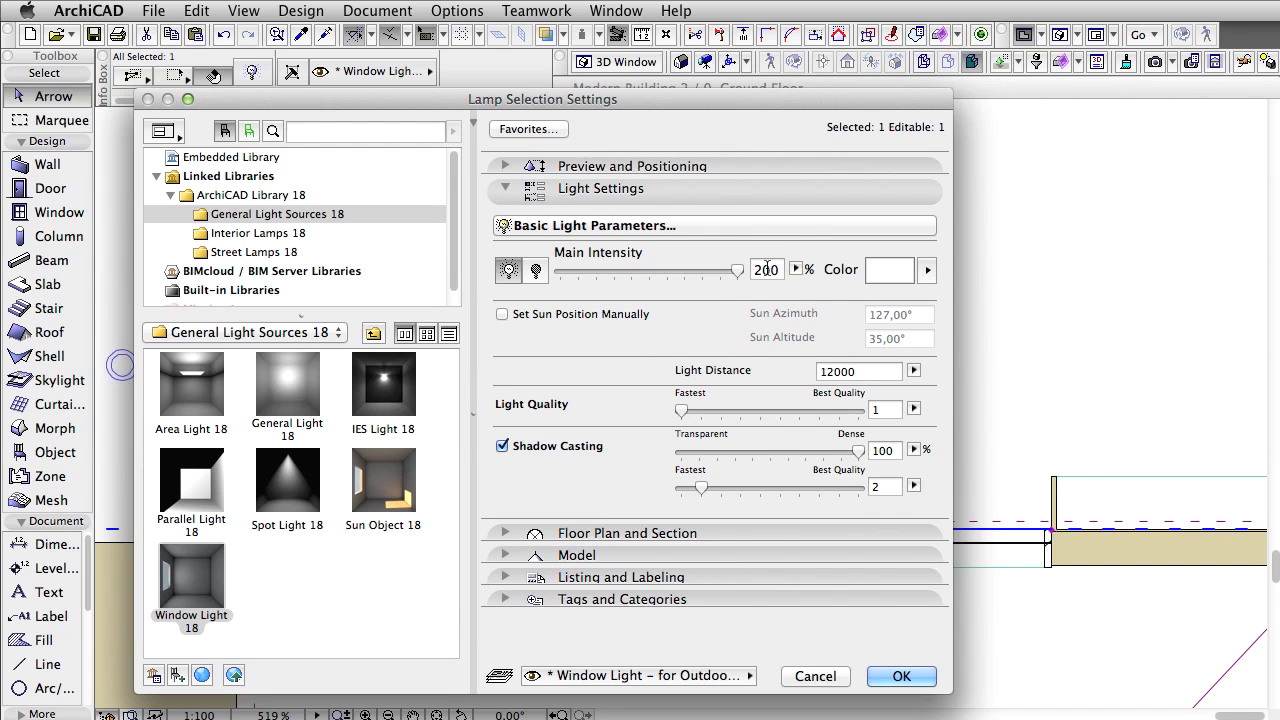
pyautogui.doubleClick(765, 269)
pyautogui.write('5')
pyautogui.press('Tab')
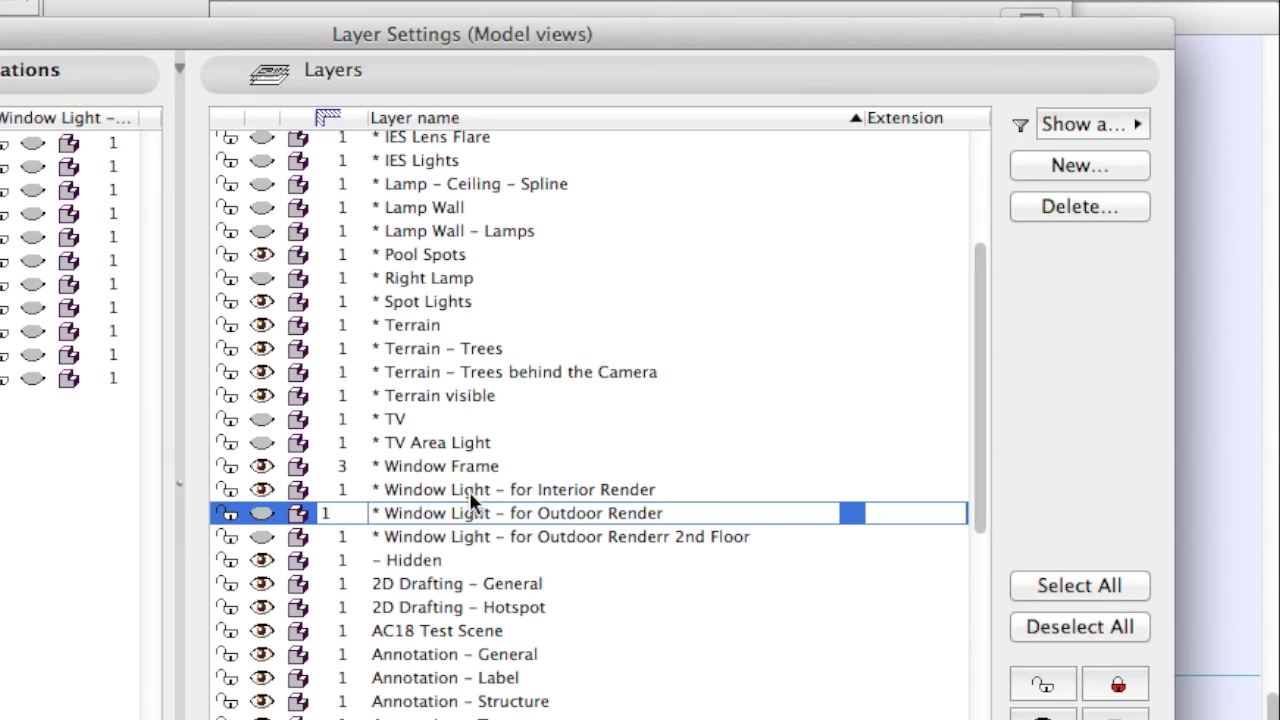
# - Toggle the eye icons so the Interior Render window light layer is hidden and Outdoor Render shown
pyautogui.doubleClick(668, 489)
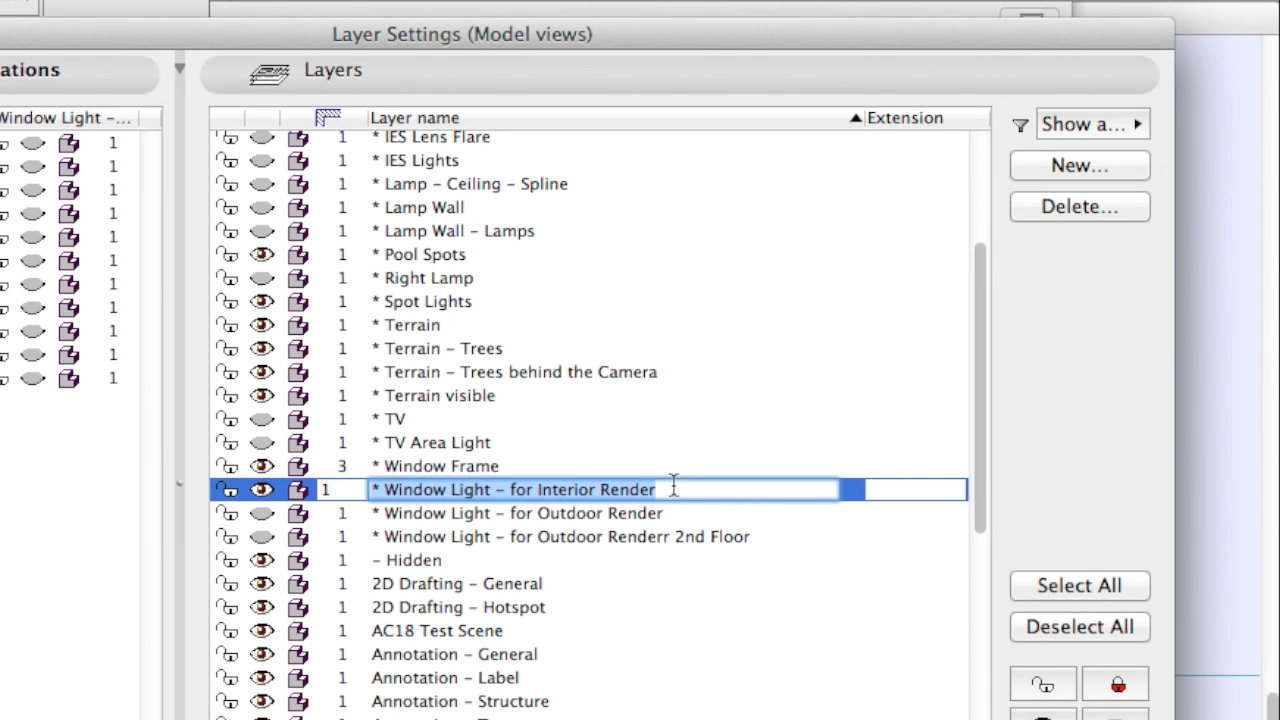
pyautogui.click(262, 489)
pyautogui.click(270, 515)
pyautogui.click(264, 512)
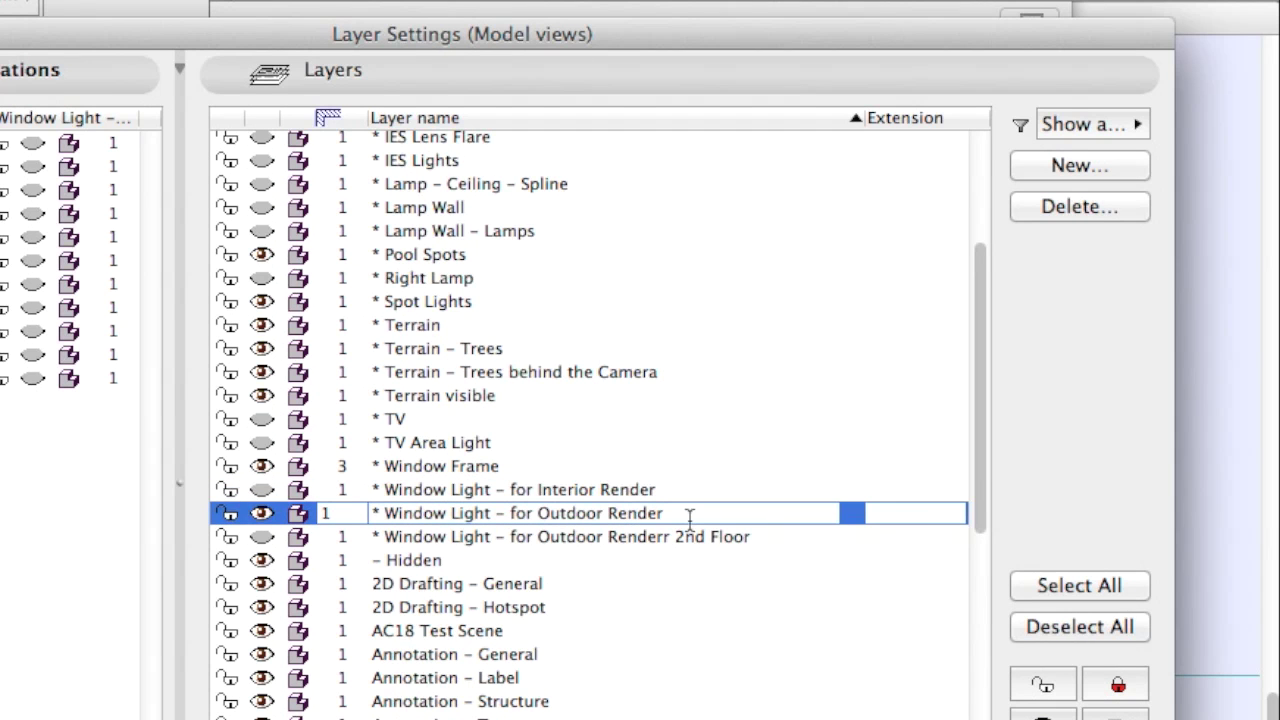